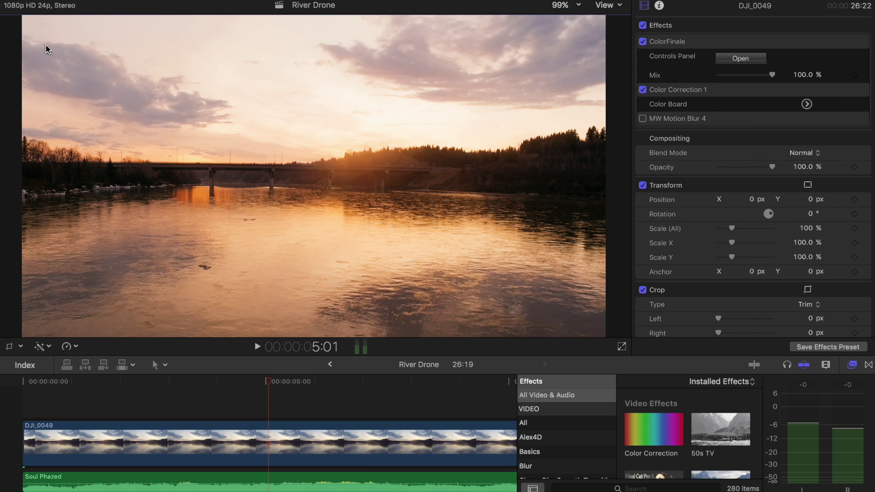
Scrub the river clip to 1:07 and disable the ColorFinale and Color Correction 1 grades
{"action": "left_click", "coordinate": [43, 388]}
{"action": "left_click_drag", "start_coordinate": [43, 387], "coordinate": [86, 387]}
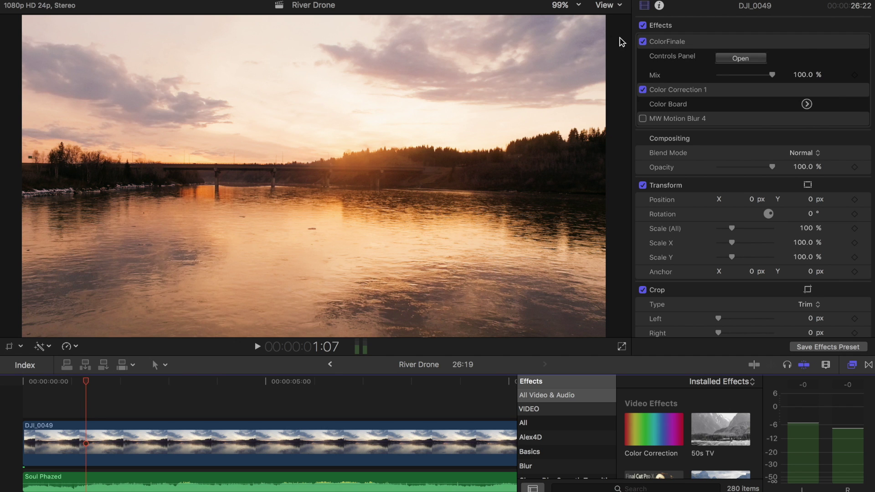
{"action": "left_click", "coordinate": [643, 42]}
{"action": "left_click", "coordinate": [643, 90]}
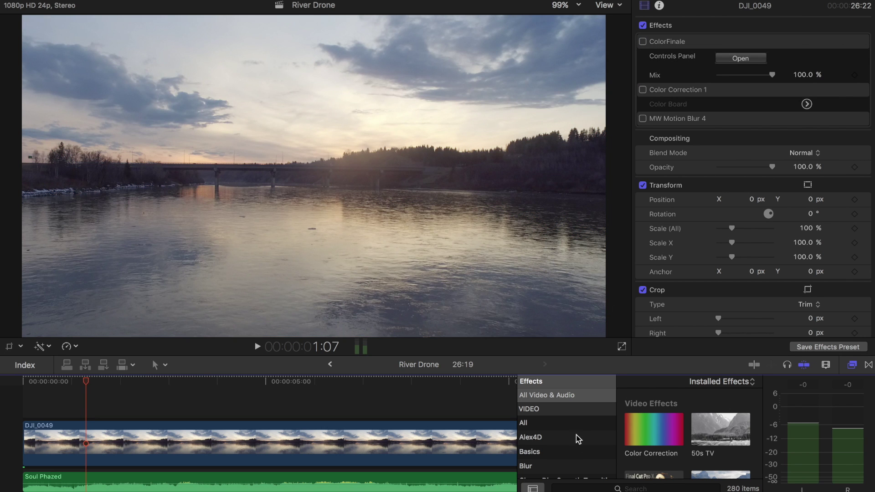
Show the Tiling category in the Effects browser to preview Kaleidoscope
{"action": "scroll", "coordinate": [584, 455], "scroll_direction": "down", "scroll_amount": 5}
{"action": "scroll", "coordinate": [585, 455], "scroll_direction": "down", "scroll_amount": 6}
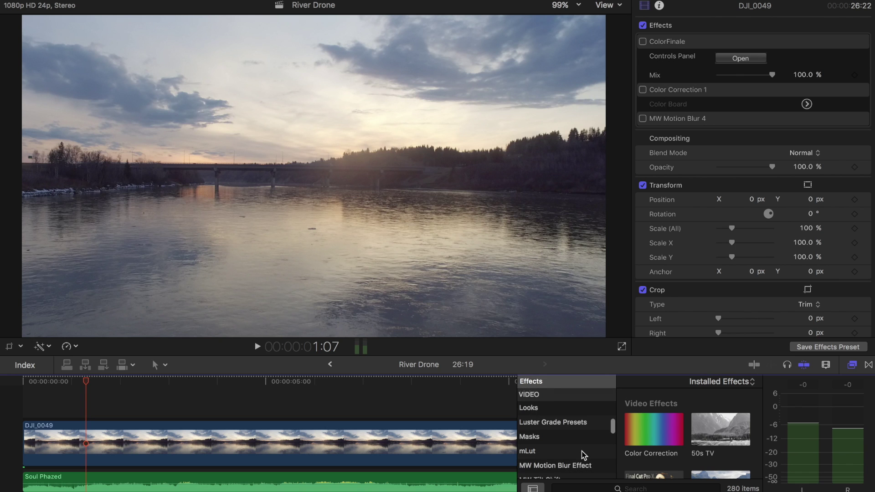
{"action": "scroll", "coordinate": [583, 453], "scroll_direction": "down", "scroll_amount": 8}
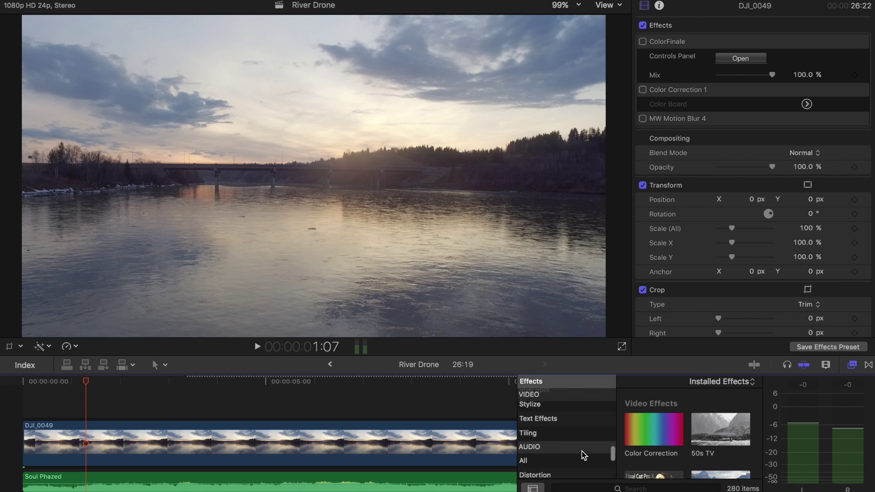
{"action": "scroll", "coordinate": [583, 453], "scroll_direction": "up", "scroll_amount": 2}
{"action": "left_click", "coordinate": [564, 444]}
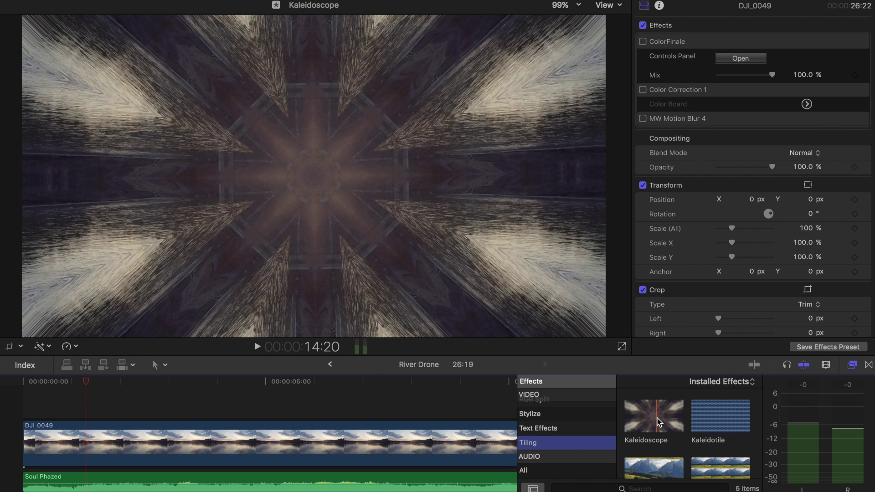
Drop Kaleidoscope onto clip DJI_0049 and move the playhead back near the start
{"action": "left_click_drag", "start_coordinate": [656, 423], "coordinate": [273, 450]}
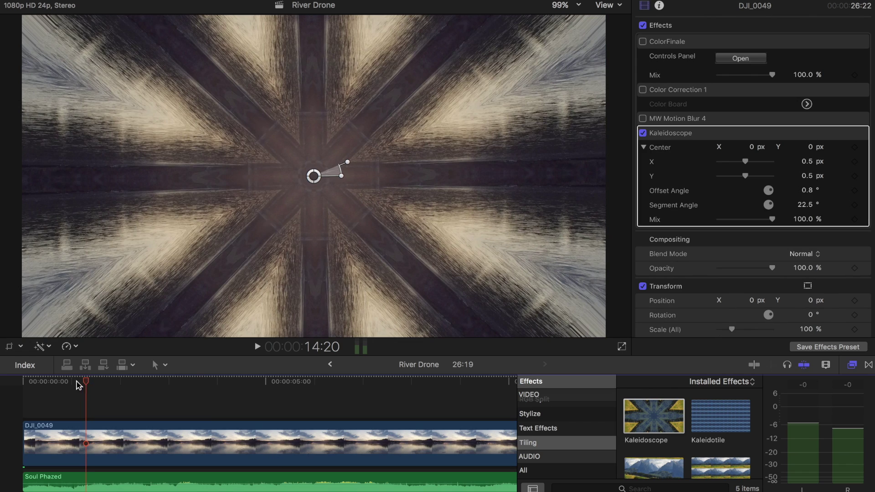
{"action": "left_click_drag", "start_coordinate": [85, 382], "coordinate": [59, 385]}
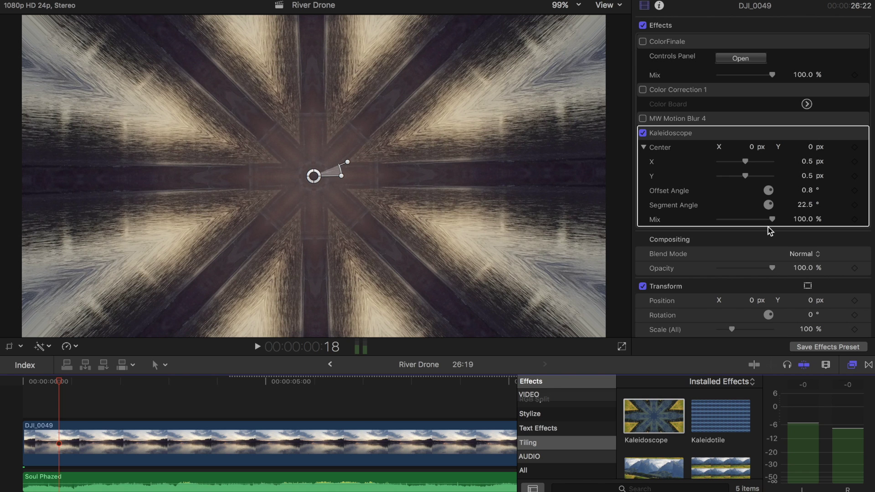
Enter 90° for Kaleidoscope Segment Angle and 0° for Offset Angle
{"action": "left_click", "coordinate": [801, 205]}
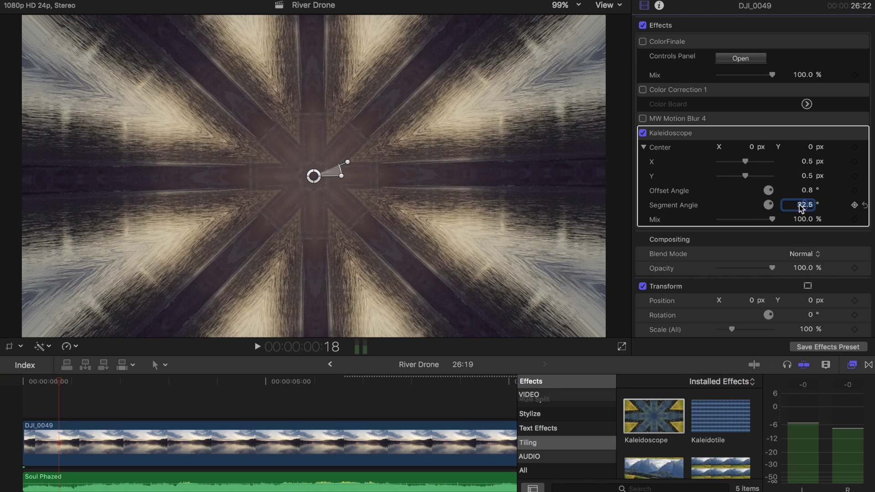
{"action": "type", "text": "90"}
{"action": "key", "text": "Return"}
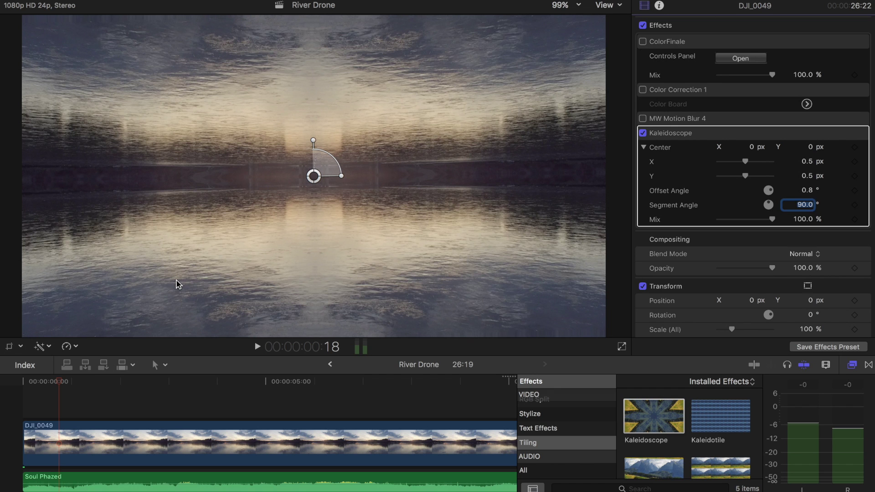
{"action": "left_click", "coordinate": [806, 193]}
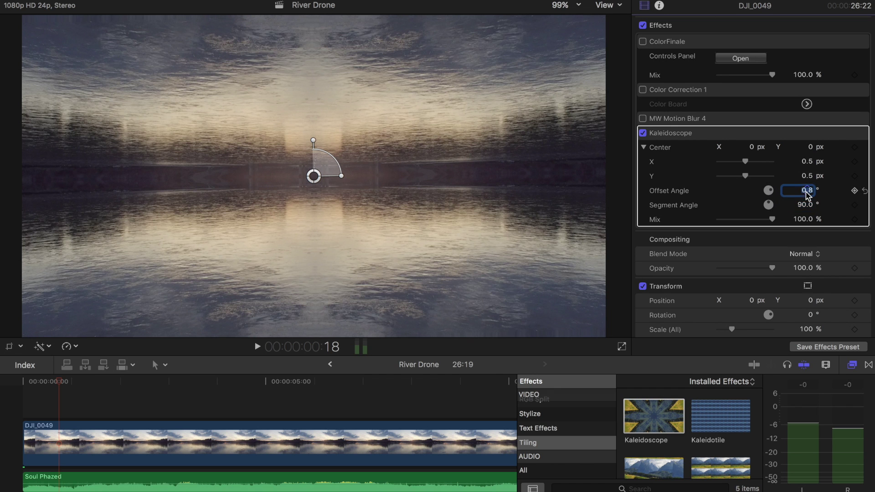
{"action": "type", "text": "0"}
{"action": "key", "text": "Return"}
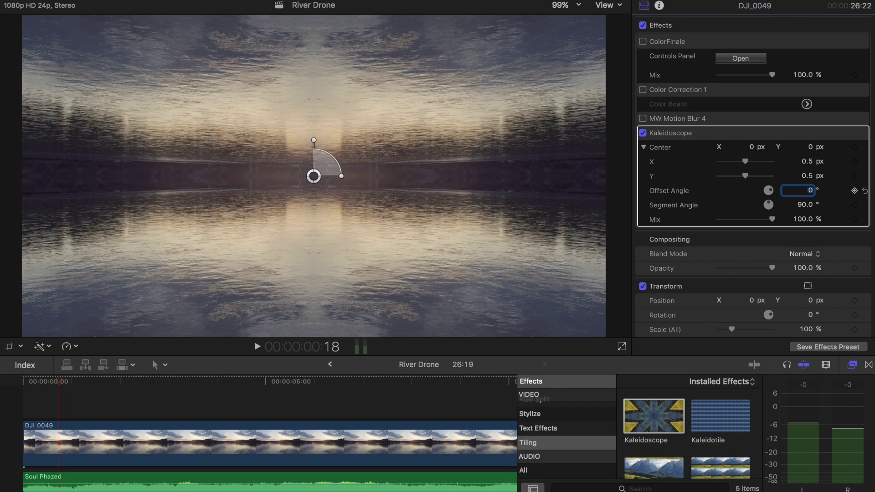
{"action": "left_click", "coordinate": [804, 209]}
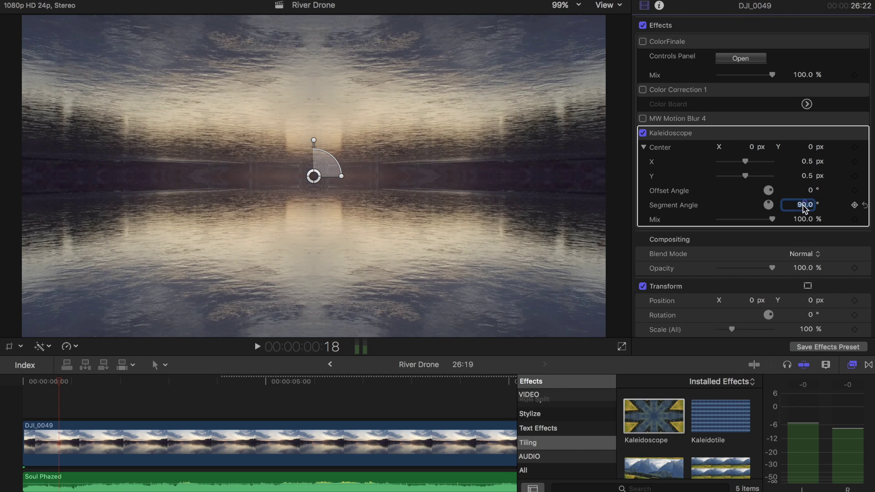
{"action": "type", "text": "180"}
{"action": "key", "text": "Return"}
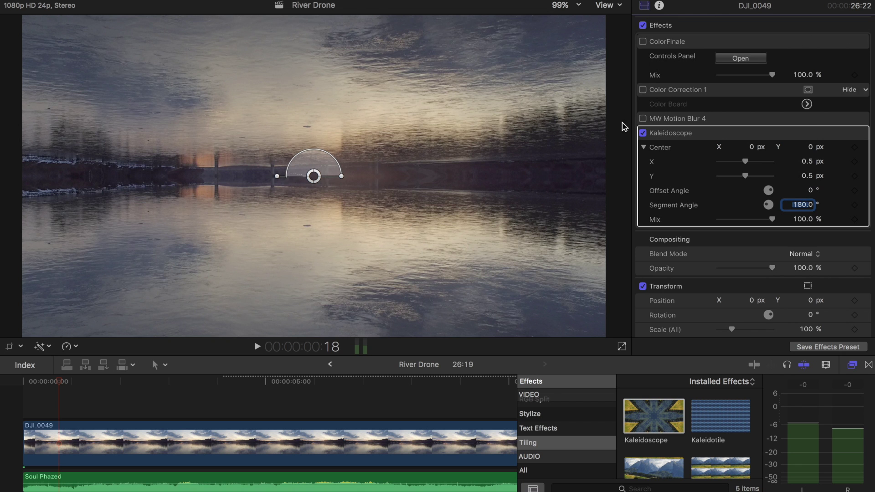
{"action": "left_click", "coordinate": [664, 135]}
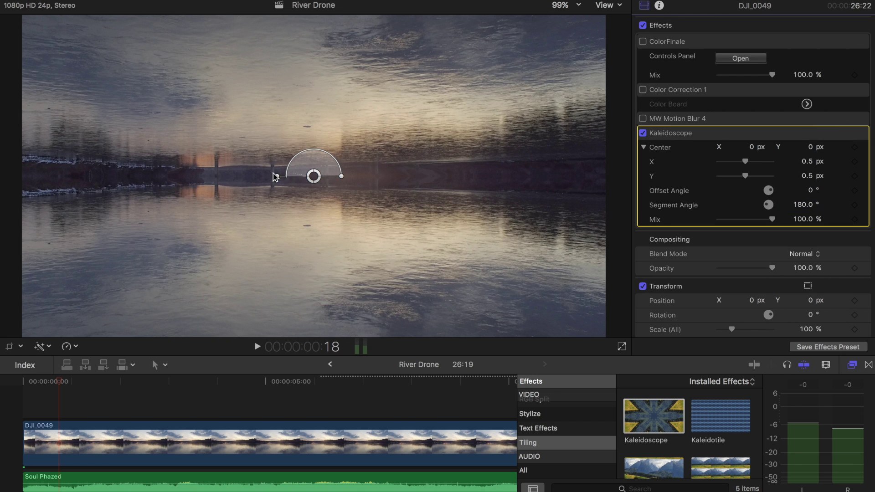
{"action": "left_click_drag", "start_coordinate": [276, 177], "coordinate": [317, 161]}
{"action": "left_click", "coordinate": [805, 206]}
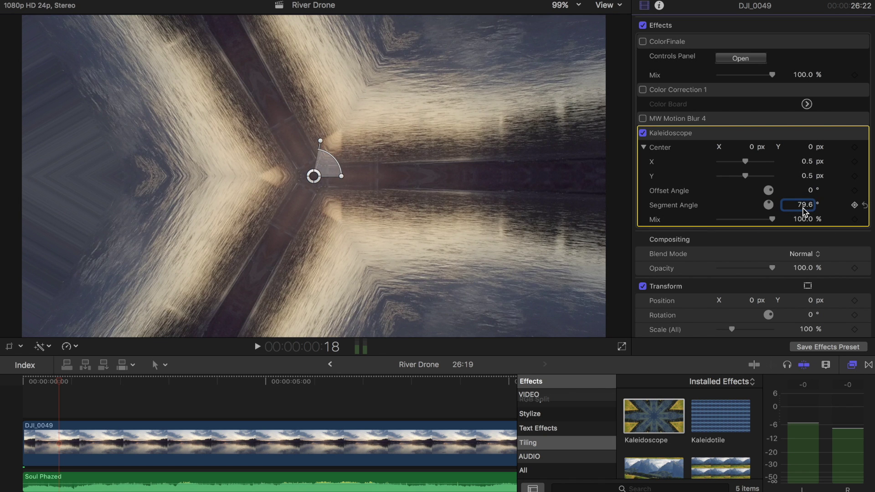
{"action": "type", "text": "9"}
{"action": "key", "text": "Return"}
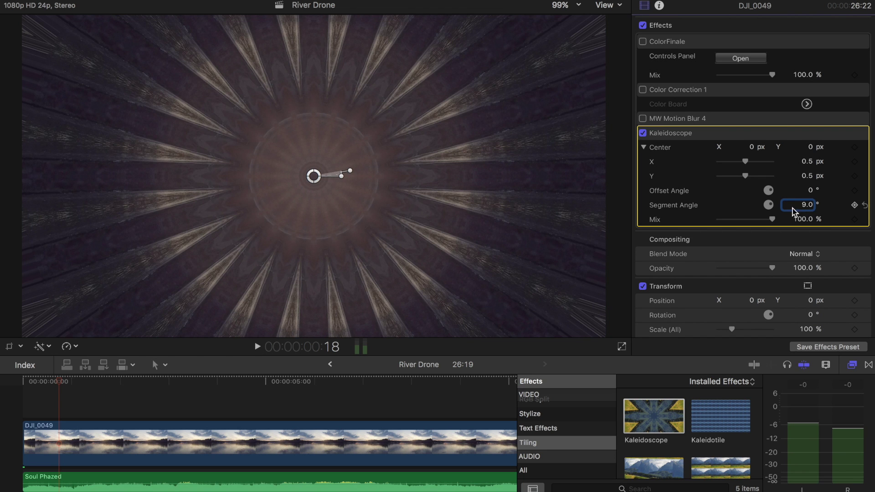
{"action": "type", "text": "90"}
{"action": "key", "text": "Return"}
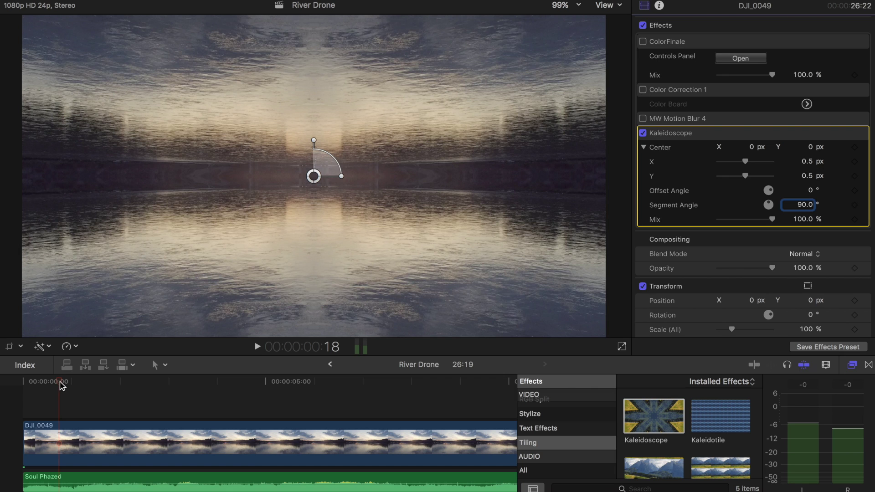
Keyframe Kaleidoscope Mix at 100% at 3:13 and 0% at 6:11, then return near the start
{"action": "left_click_drag", "start_coordinate": [62, 386], "coordinate": [199, 390]}
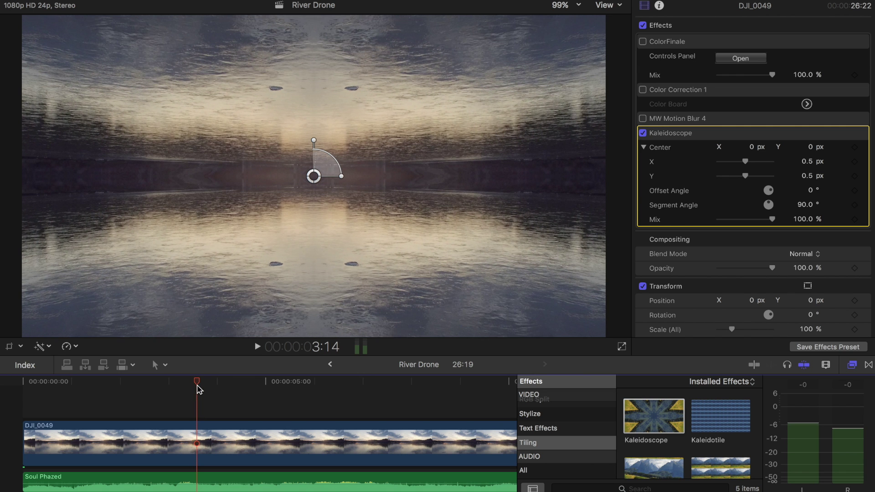
{"action": "key", "text": "Left"}
{"action": "left_click", "coordinate": [854, 221]}
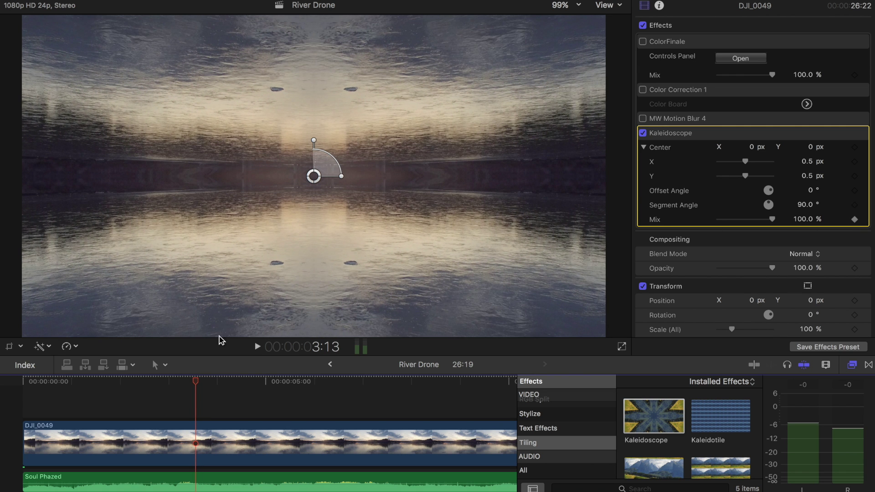
{"action": "left_click_drag", "start_coordinate": [195, 385], "coordinate": [340, 387]}
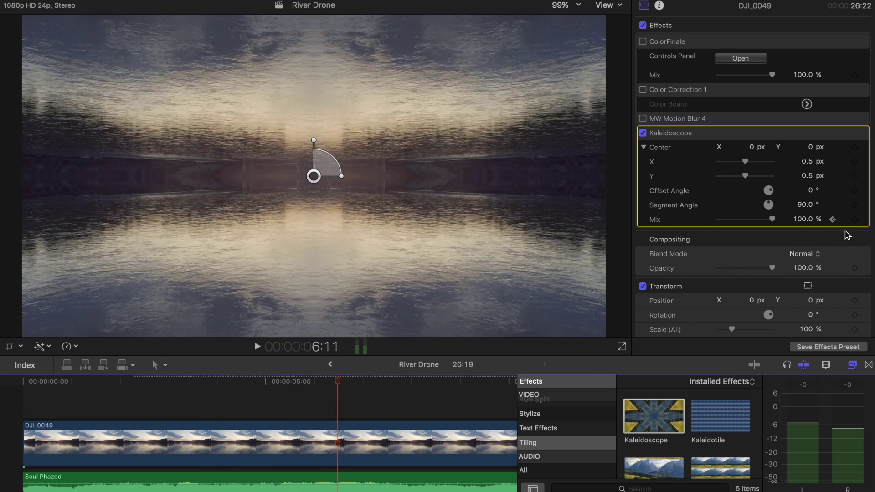
{"action": "left_click", "coordinate": [854, 219]}
{"action": "left_click_drag", "start_coordinate": [772, 220], "coordinate": [709, 218]}
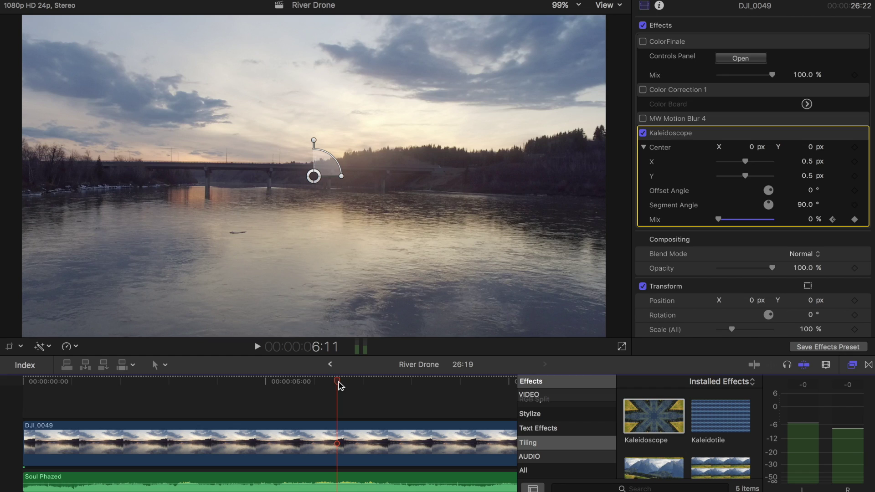
{"action": "left_click_drag", "start_coordinate": [338, 385], "coordinate": [3, 395]}
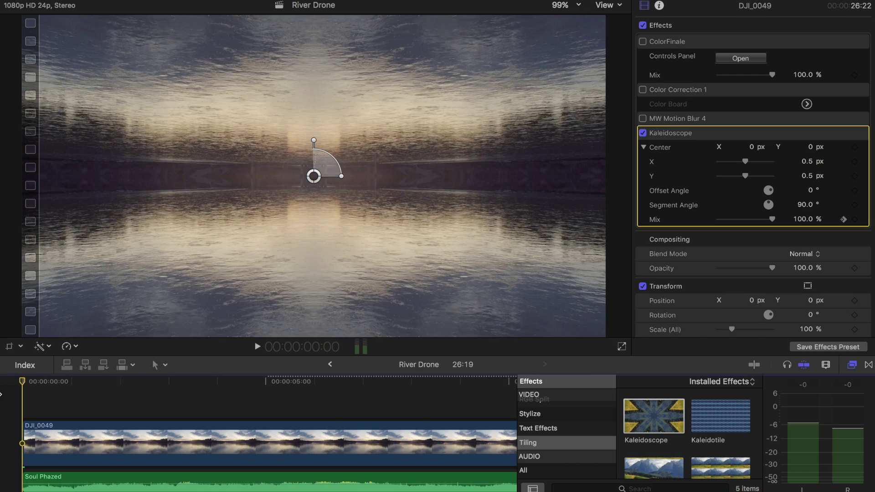
Scrub from the start to 7:05, watching Mix fade from 74.92% at 4:07 to 0%
{"action": "left_click", "coordinate": [23, 383]}
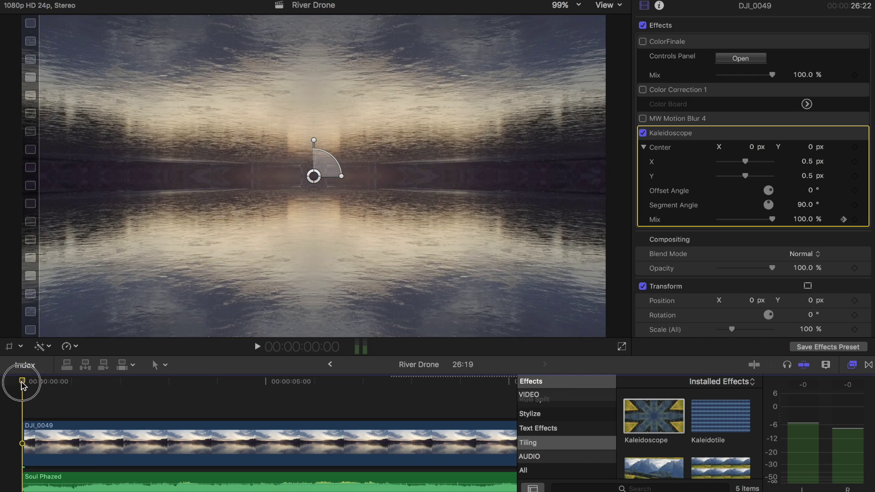
{"action": "left_click_drag", "start_coordinate": [23, 385], "coordinate": [373, 394]}
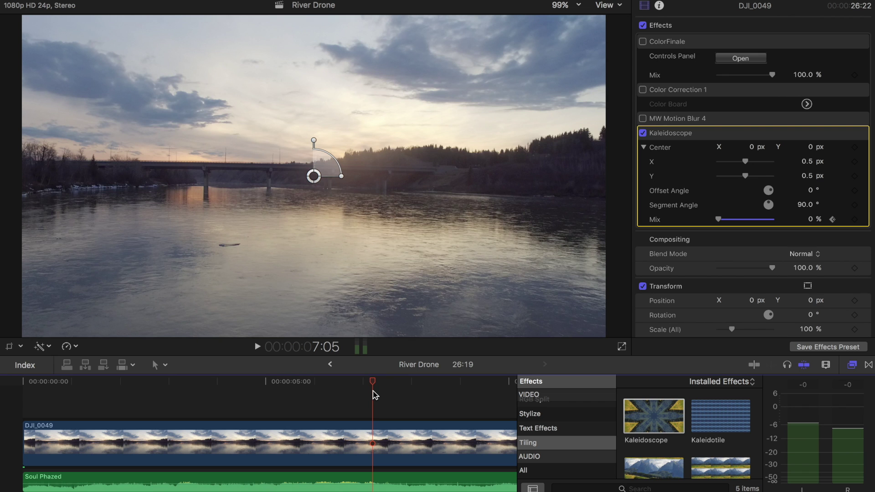
Re-enable Color Correction 1 and ColorFinale, then return the playhead to 0:00
{"action": "left_click", "coordinate": [643, 90]}
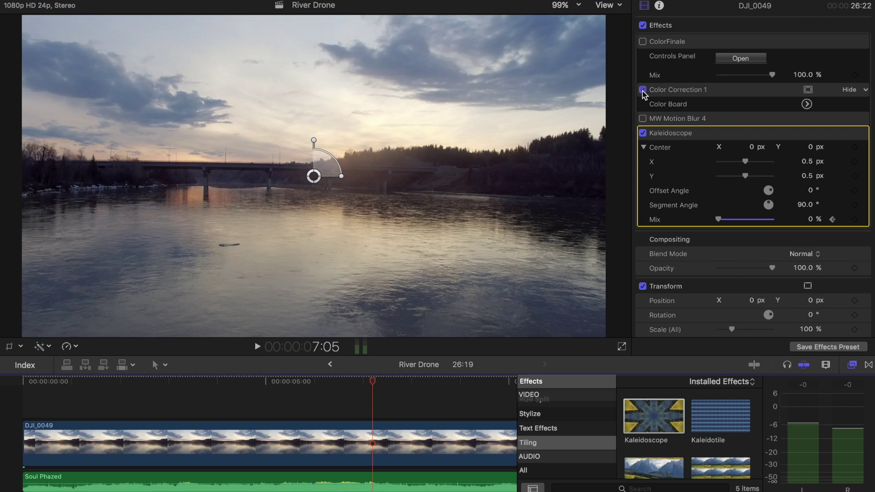
{"action": "left_click", "coordinate": [642, 41]}
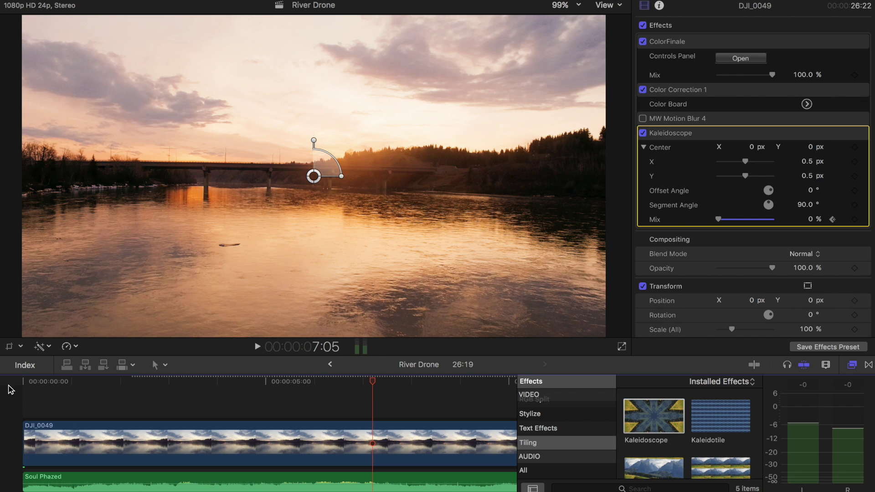
{"action": "left_click", "coordinate": [22, 383]}
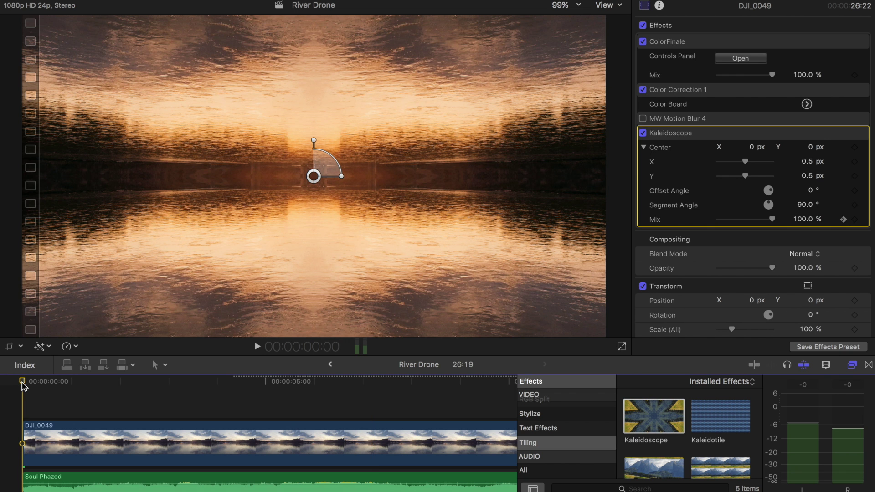